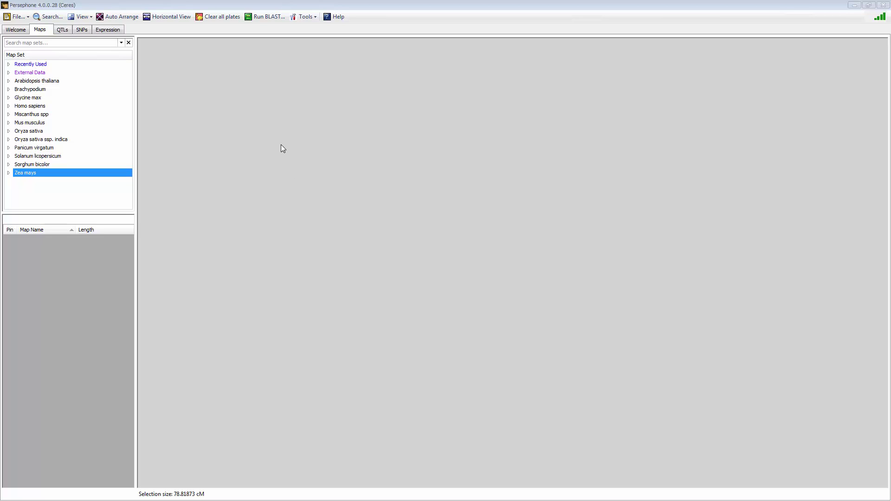
Open the track export for the Arabidopsis annotation v. 10 map set under Arabidopsis thaliana
{"action": "left_click", "coordinate": [9, 82]}
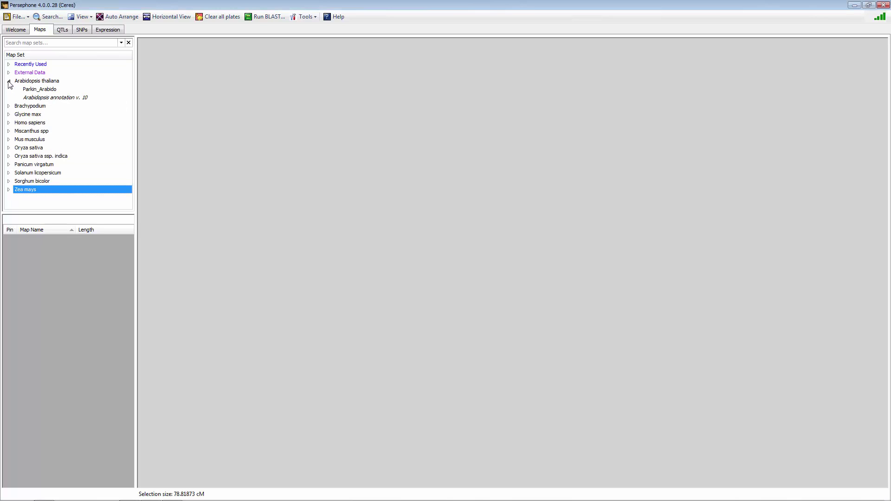
{"action": "left_click", "coordinate": [57, 98]}
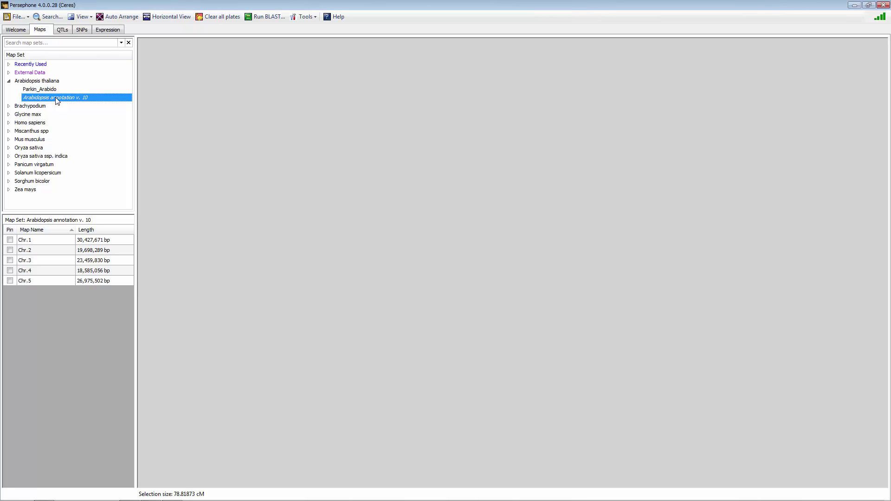
{"action": "right_click", "coordinate": [57, 100]}
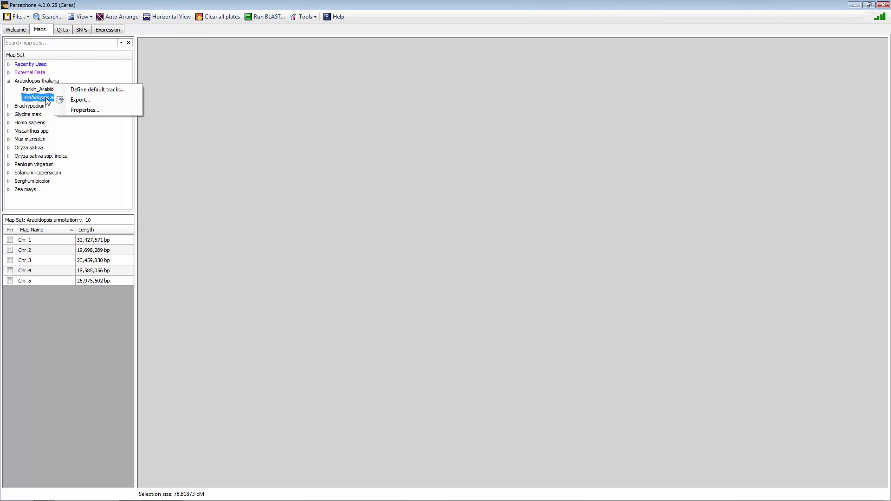
{"action": "left_click", "coordinate": [79, 101]}
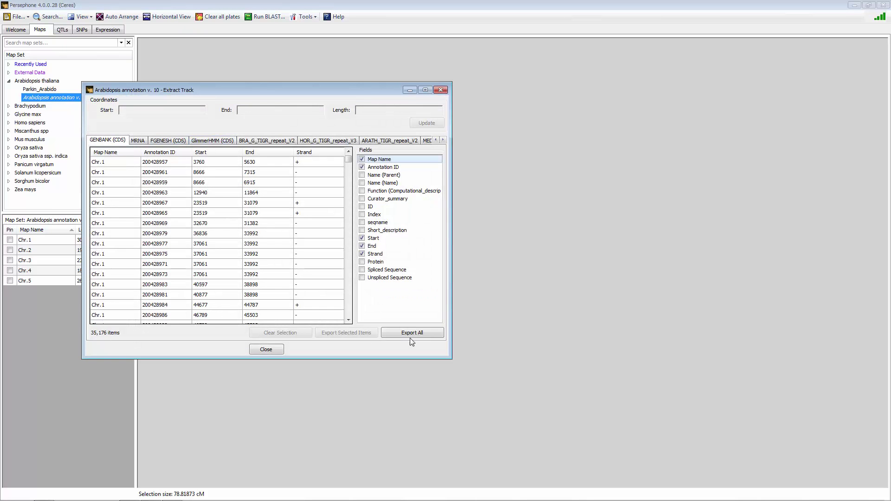
Widen the export window, add the Name (Name) field to the GENBANK (CDS) table, and close the export
{"action": "left_click_drag", "start_coordinate": [451, 311], "coordinate": [618, 311]}
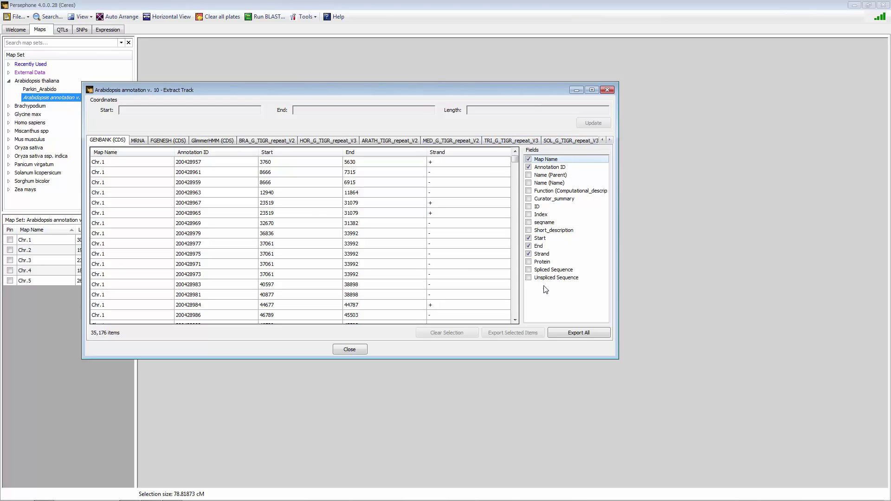
{"action": "left_click", "coordinate": [528, 184]}
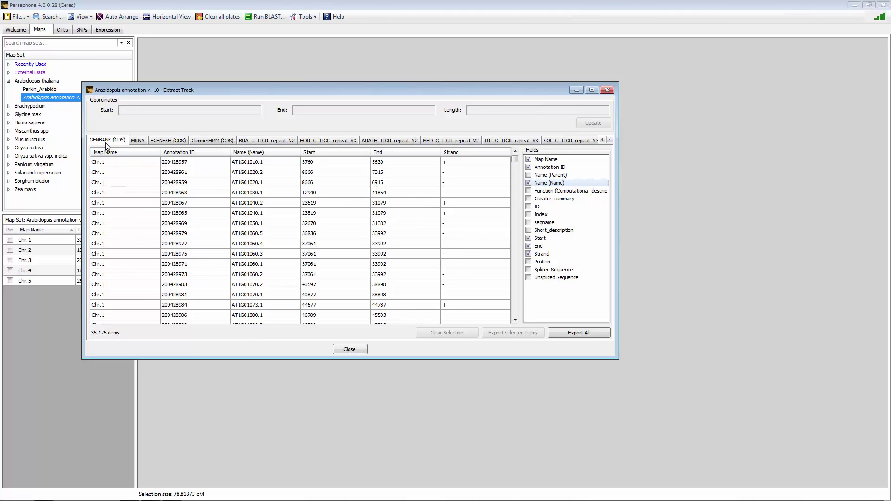
{"action": "left_click", "coordinate": [350, 350]}
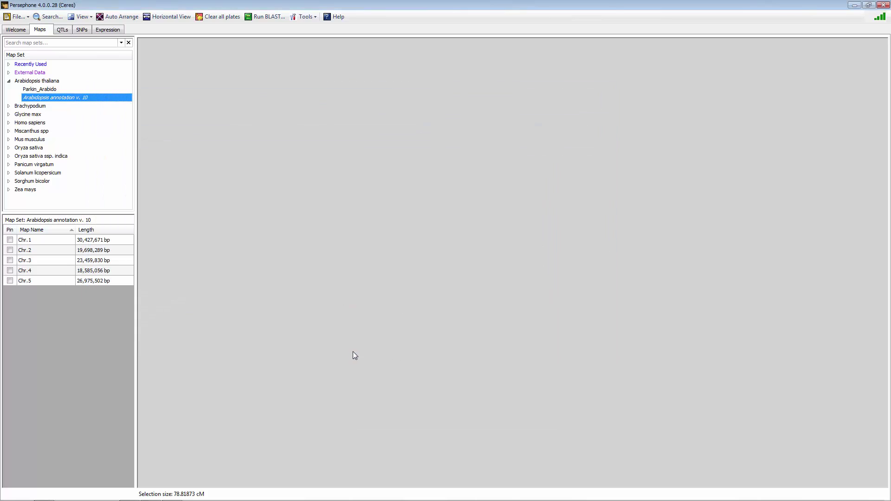
Collapse Arabidopsis thaliana and display Chr.2 from the Rice annotation map set under Oryza sativa
{"action": "left_click", "coordinate": [9, 80]}
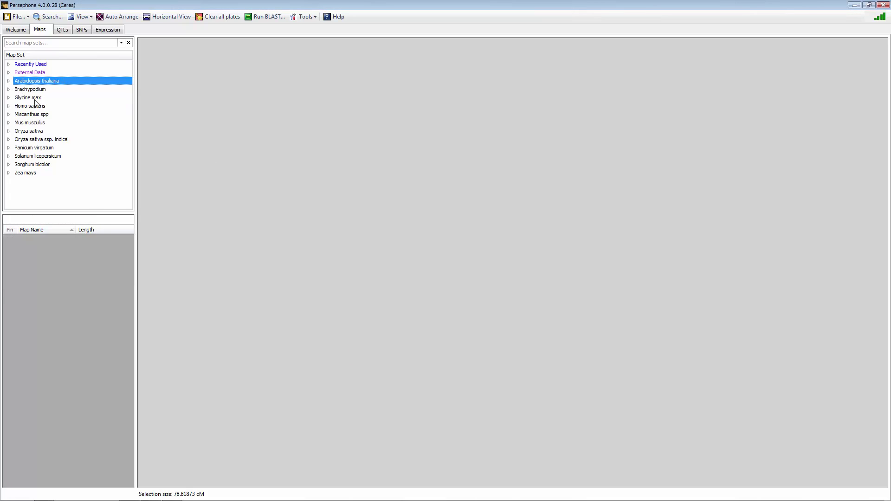
{"action": "left_click", "coordinate": [9, 131]}
{"action": "left_click", "coordinate": [43, 141]}
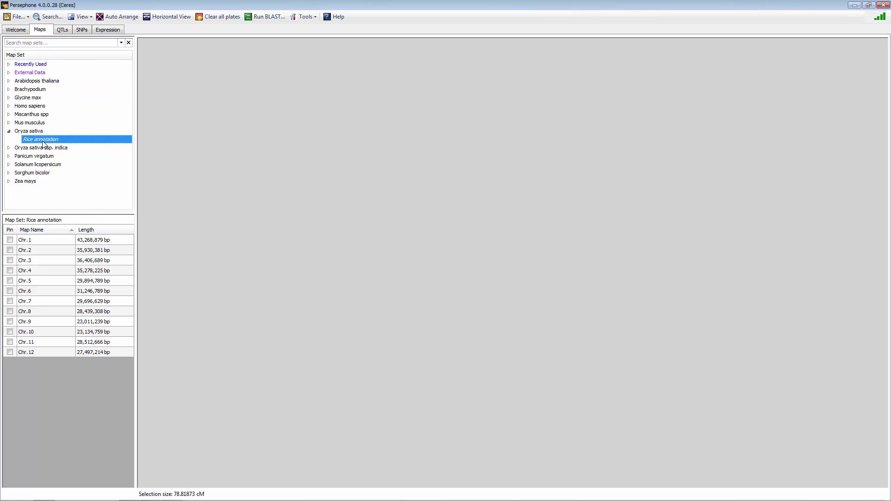
{"action": "left_click", "coordinate": [58, 253]}
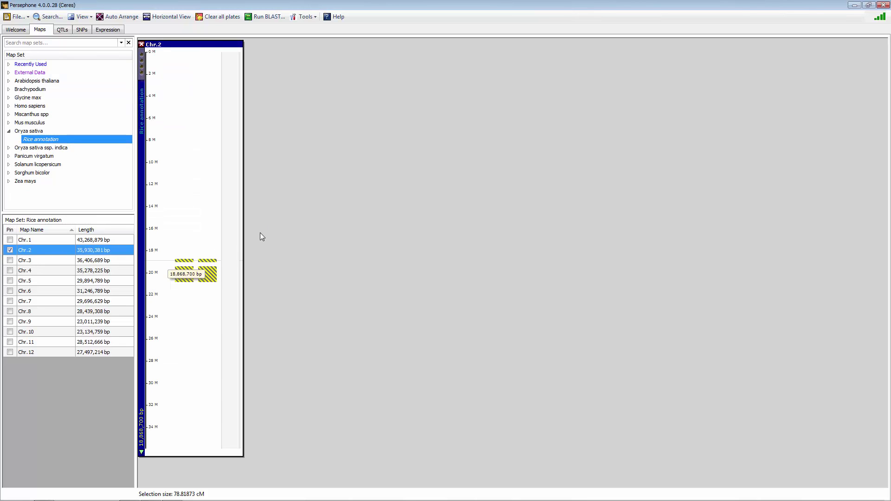
Open the track export for the whole rice Chr.2, review its MRNA and QTLs tables, and close it
{"action": "right_click", "coordinate": [160, 93]}
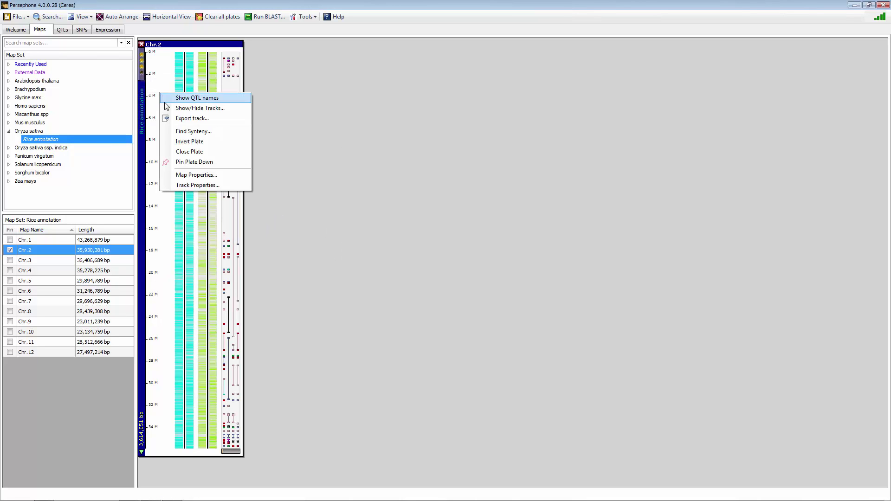
{"action": "left_click", "coordinate": [192, 120]}
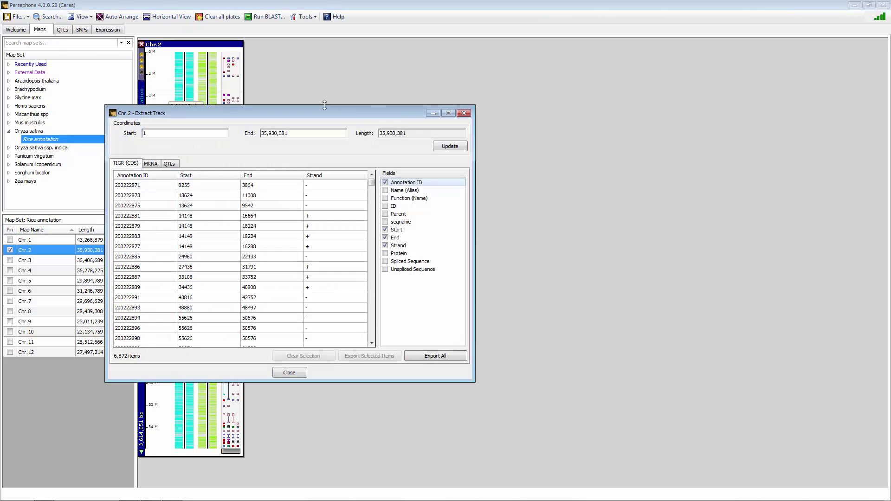
{"action": "left_click_drag", "start_coordinate": [318, 114], "coordinate": [507, 85]}
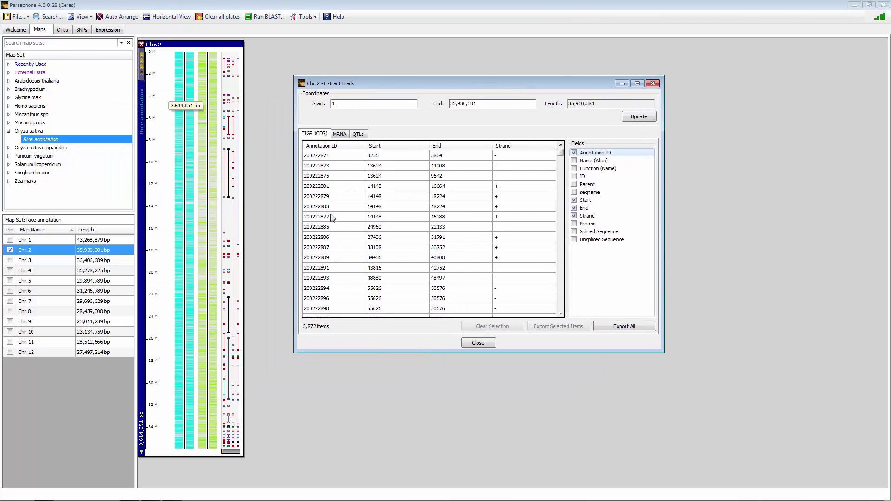
{"action": "left_click", "coordinate": [340, 135]}
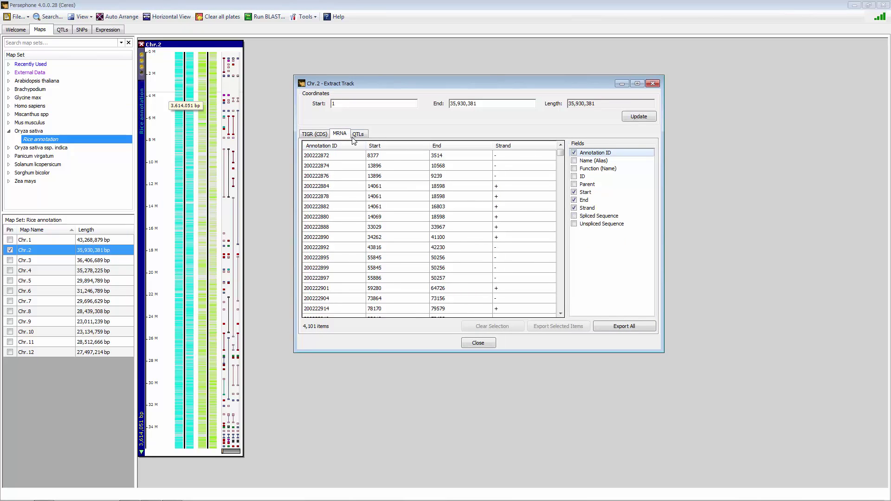
{"action": "left_click", "coordinate": [358, 135]}
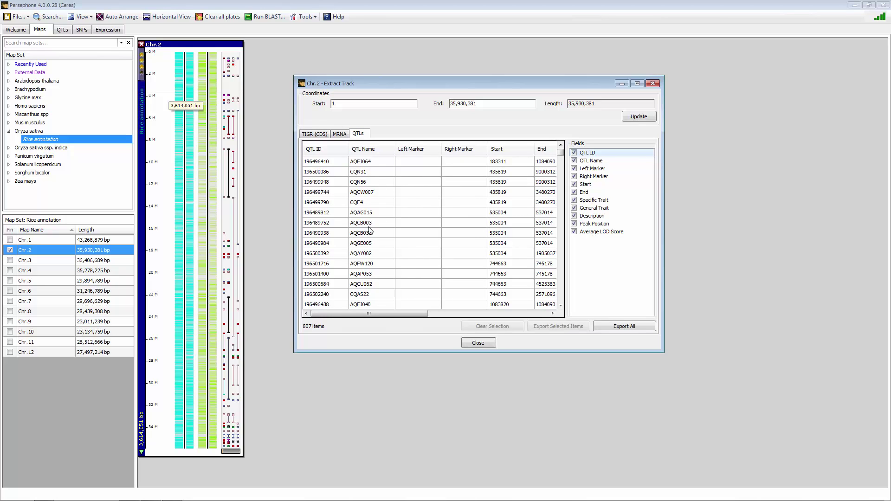
{"action": "left_click_drag", "start_coordinate": [392, 314], "coordinate": [503, 314]}
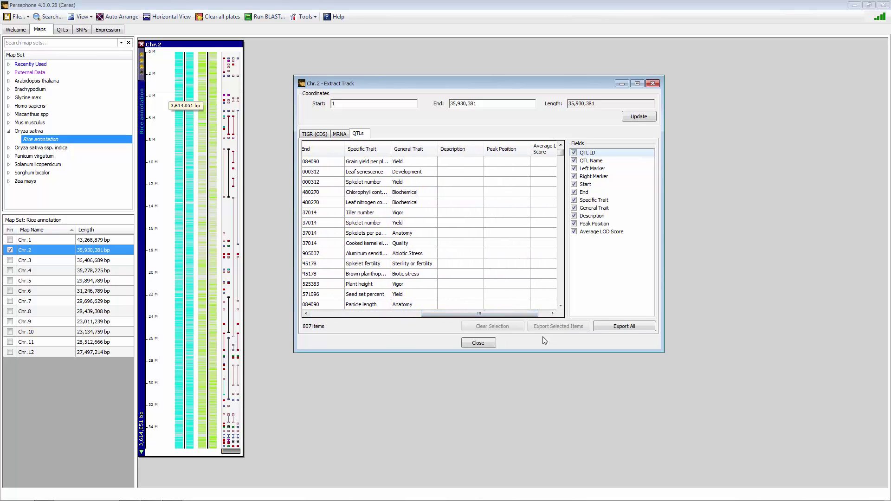
{"action": "left_click", "coordinate": [479, 343]}
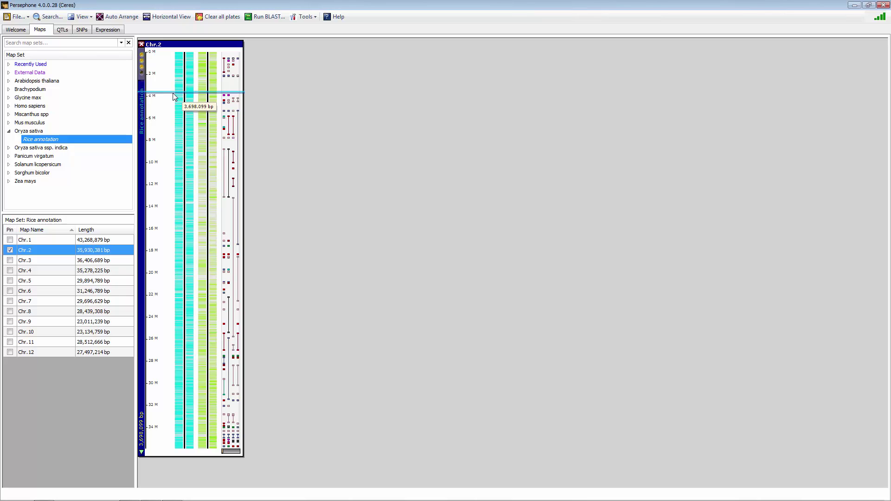
Select a region of about 322,025 bp near 3.6–3.9 Mb on rice Chr.2 and open its track export
{"action": "mouse_move", "coordinate": [174, 93]}
{"action": "left_mouse_down"}
{"action": "mouse_move", "coordinate": [165, 108]}
{"action": "mouse_move", "coordinate": [167, 310]}
{"action": "left_mouse_up"}
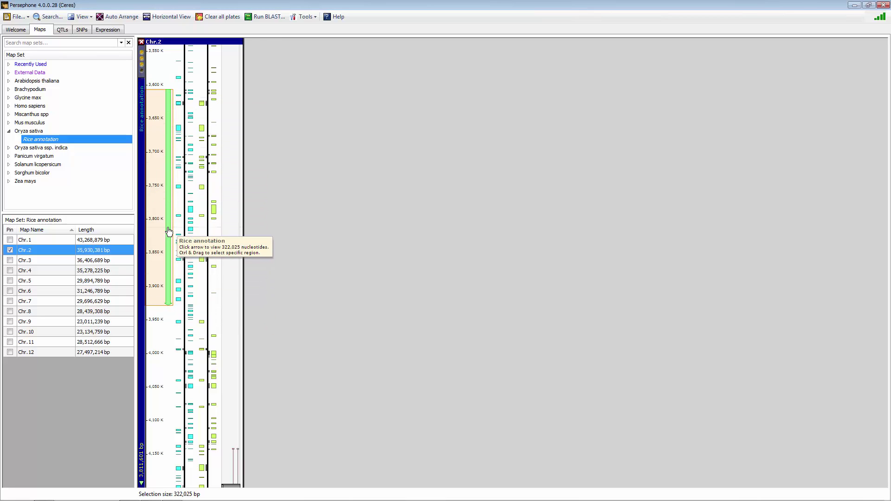
{"action": "right_click", "coordinate": [166, 170]}
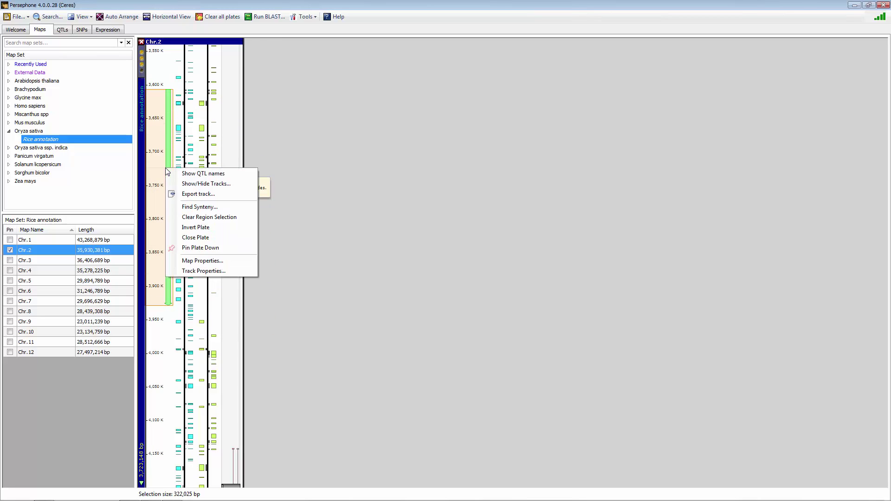
{"action": "left_click", "coordinate": [204, 197]}
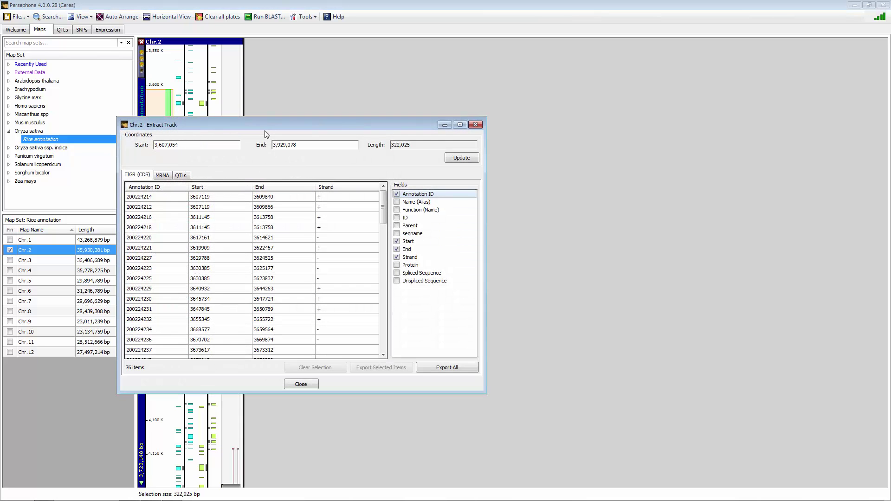
{"action": "left_click_drag", "start_coordinate": [264, 129], "coordinate": [471, 80]}
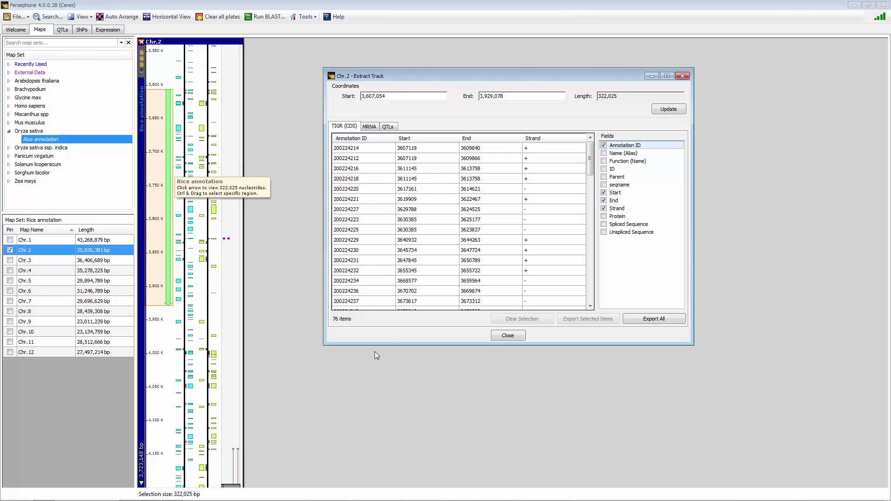
Add a widened Function (Name) column to the TIGR (CDS) table and review the region's MRNA and QTLs tables
{"action": "left_click", "coordinate": [604, 161]}
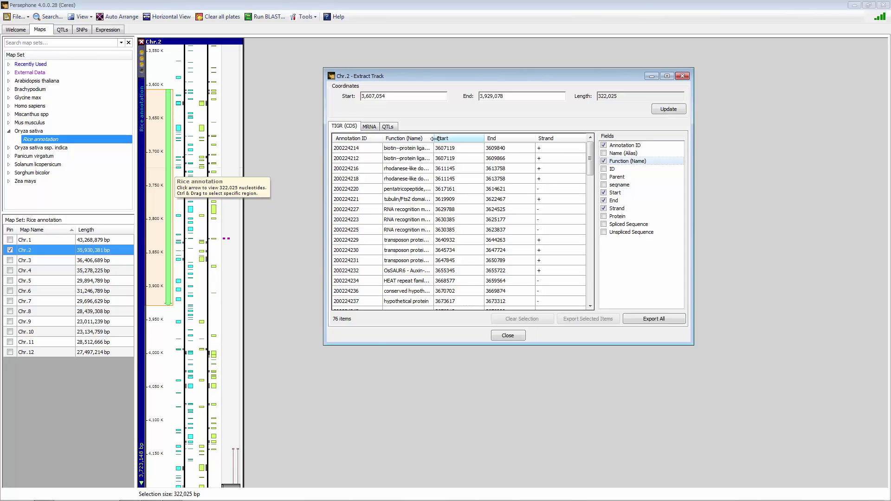
{"action": "left_click_drag", "start_coordinate": [434, 138], "coordinate": [450, 139]}
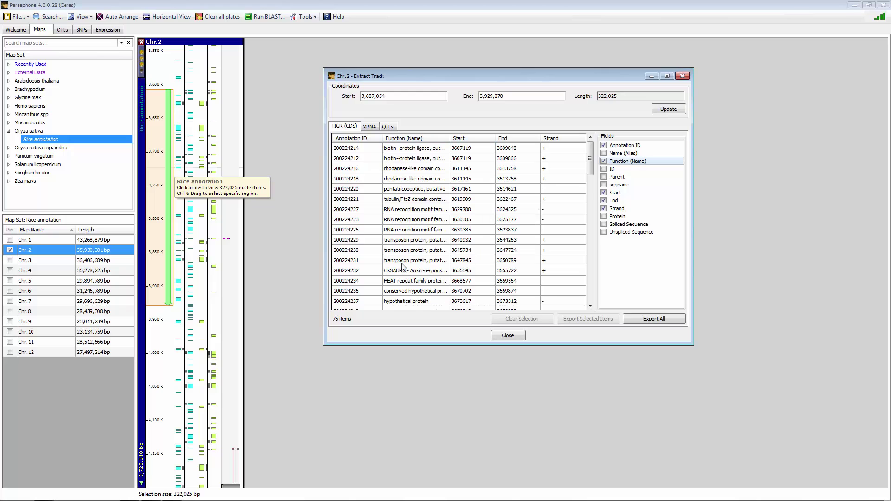
{"action": "left_click", "coordinate": [368, 128]}
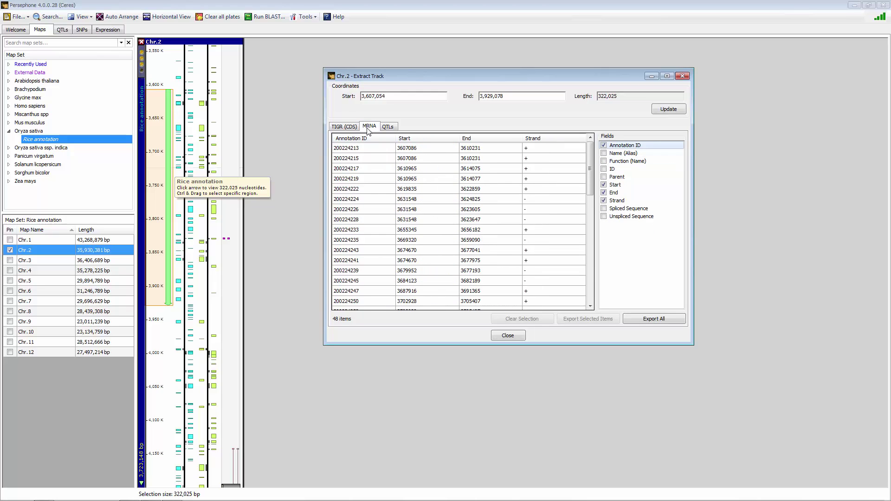
{"action": "left_click", "coordinate": [388, 127]}
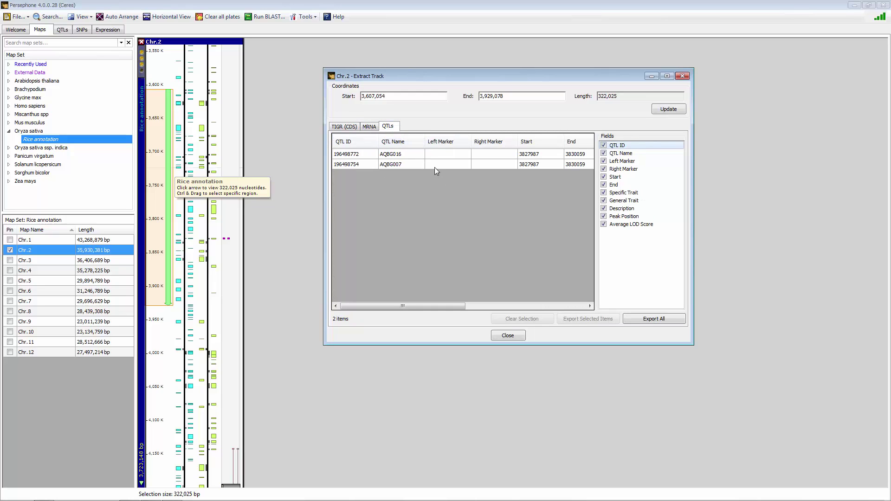
Select the second through ninth annotations in the TIGR (CDS) table, and close the export window
{"action": "left_click", "coordinate": [345, 127]}
{"action": "left_click_drag", "start_coordinate": [424, 159], "coordinate": [423, 233]}
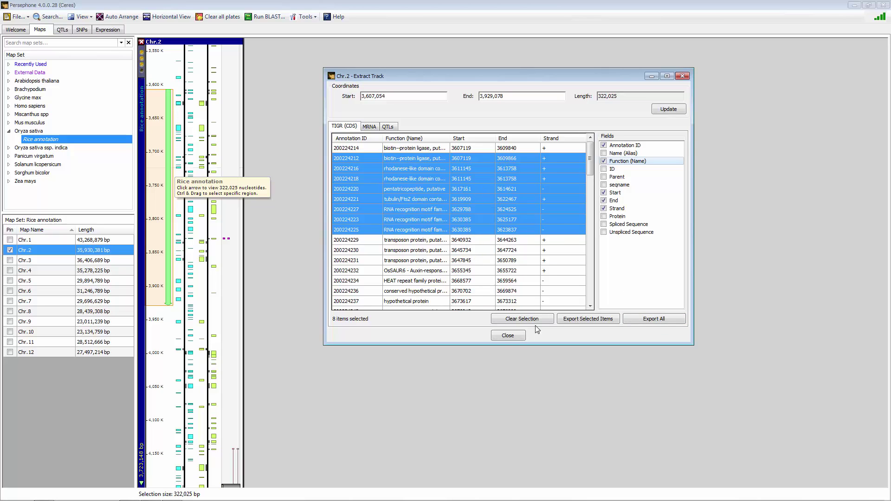
{"action": "left_click", "coordinate": [508, 335]}
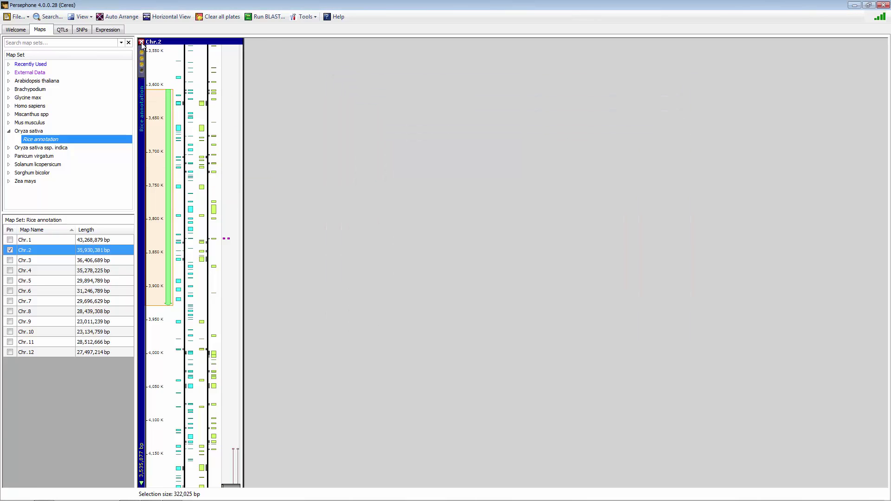
Close the rice Chr.2 plate and display chrom 2 from the Maize IBMn 2008 map set under Zea mays
{"action": "left_click", "coordinate": [142, 42]}
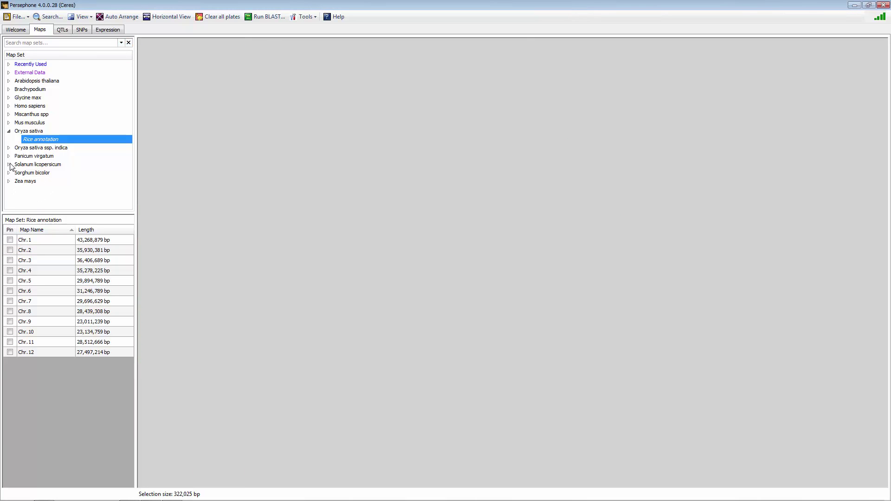
{"action": "left_click", "coordinate": [9, 182]}
{"action": "scroll", "coordinate": [106, 180], "scroll_direction": "down", "scroll_amount": 3}
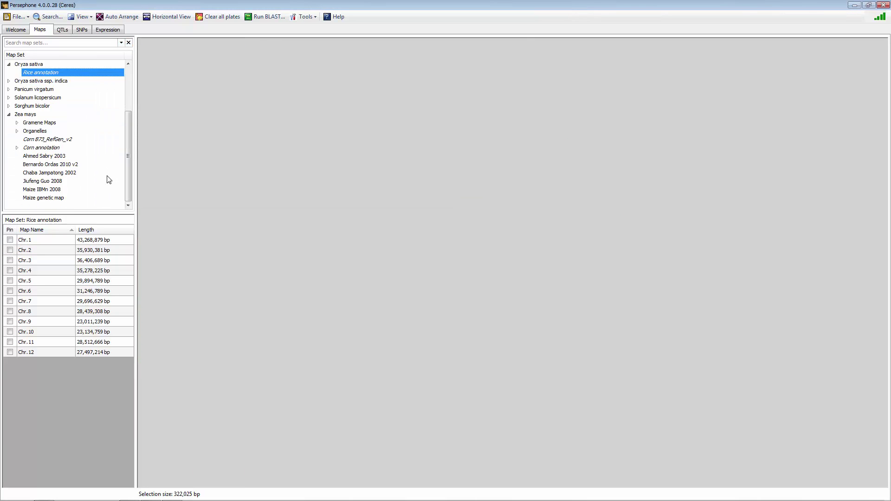
{"action": "left_click", "coordinate": [49, 189]}
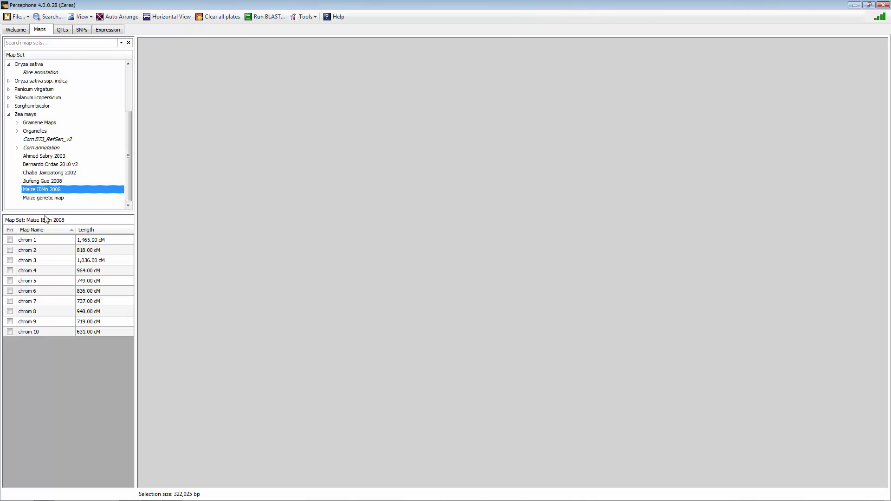
{"action": "double_click", "coordinate": [43, 251]}
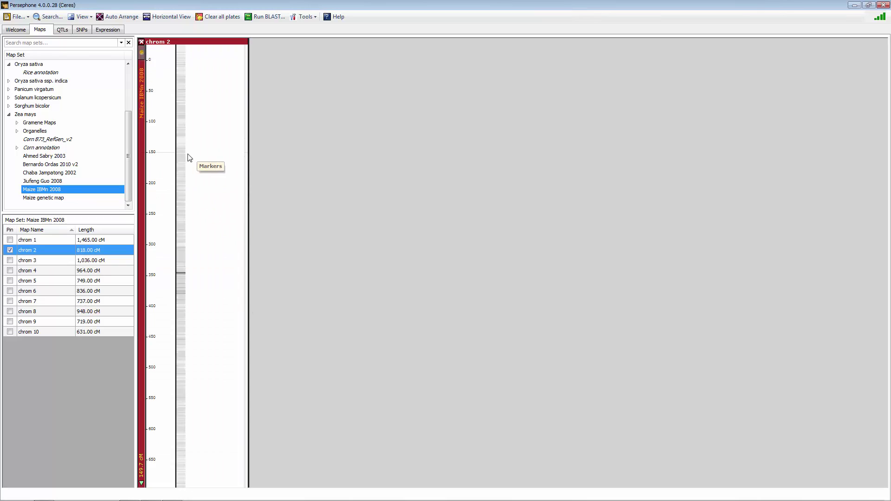
Select about 8.64 cM of maize chrom 2, from 149.20 to 157.84, and open its track export in an enlarged window
{"action": "scroll", "coordinate": [188, 159], "scroll_direction": "up", "scroll_amount": 5}
{"action": "scroll", "coordinate": [198, 162], "scroll_direction": "up", "scroll_amount": 2}
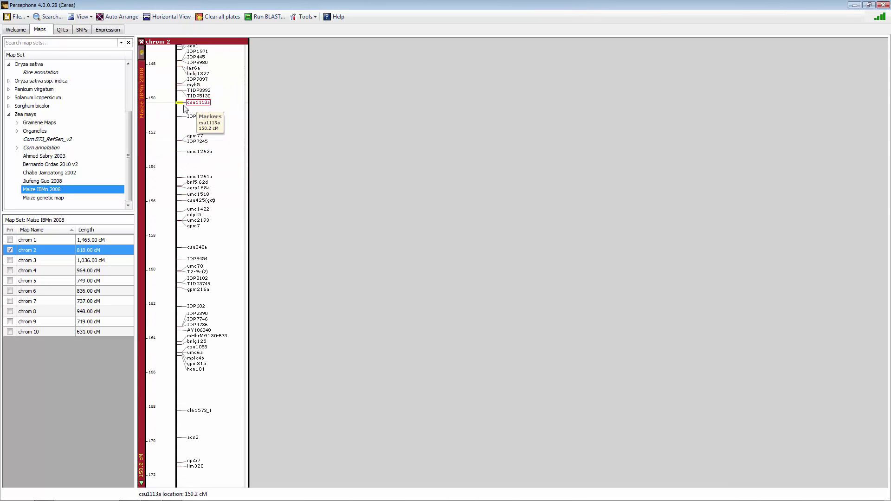
{"action": "left_click_drag", "start_coordinate": [168, 85], "coordinate": [169, 237]}
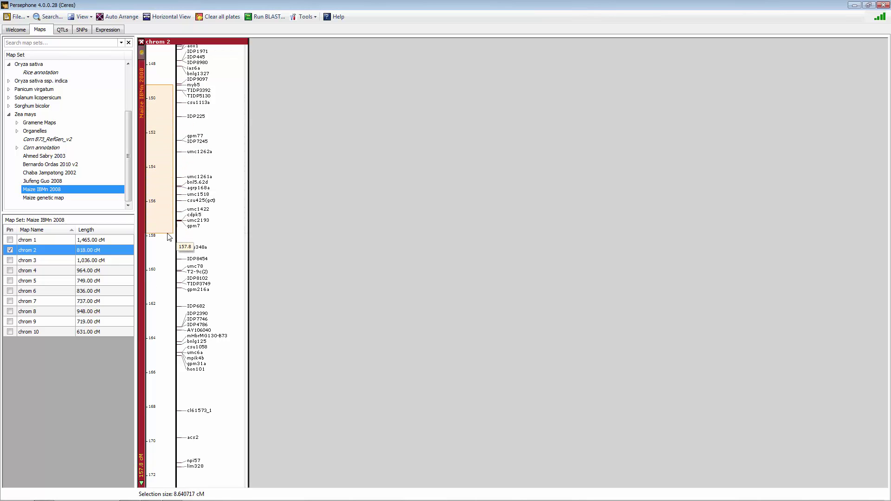
{"action": "right_click", "coordinate": [165, 145]}
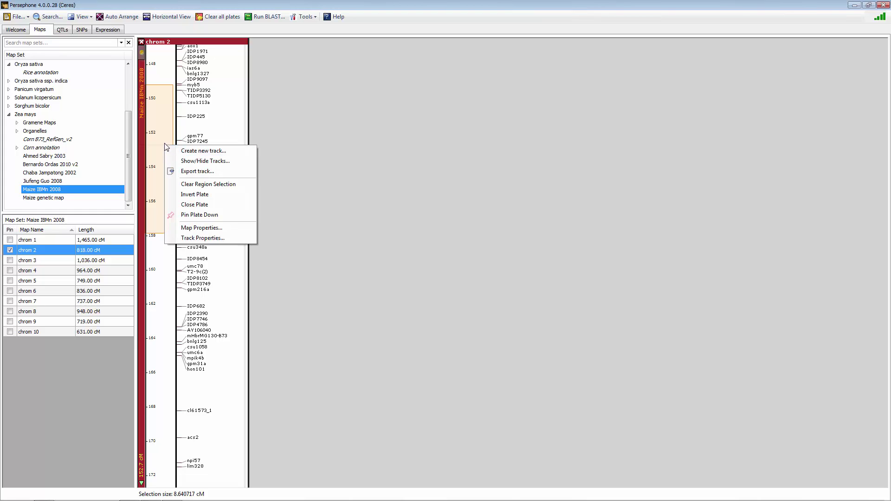
{"action": "left_click", "coordinate": [194, 172]}
{"action": "left_click_drag", "start_coordinate": [228, 34], "coordinate": [474, 54]}
{"action": "left_click_drag", "start_coordinate": [625, 318], "coordinate": [746, 368]}
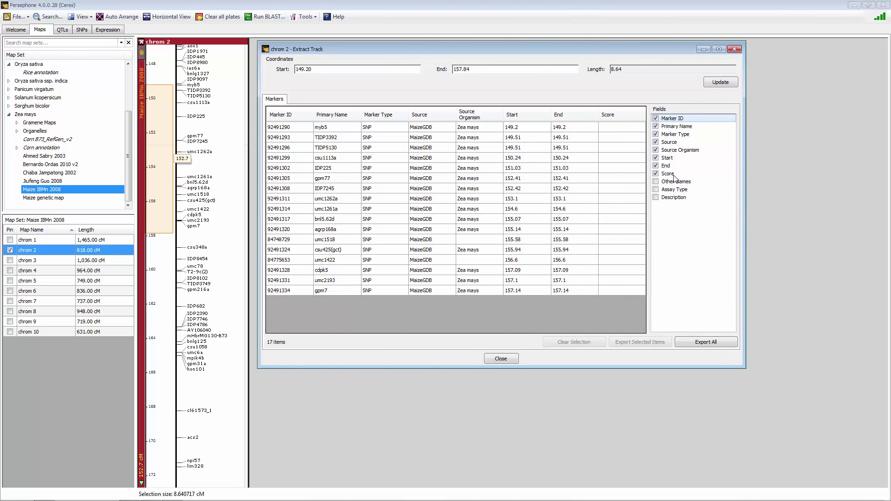
Remove the Primary Name and Marker Type fields from the Markers table, and close the export window
{"action": "left_click", "coordinate": [656, 127]}
{"action": "left_click", "coordinate": [656, 134]}
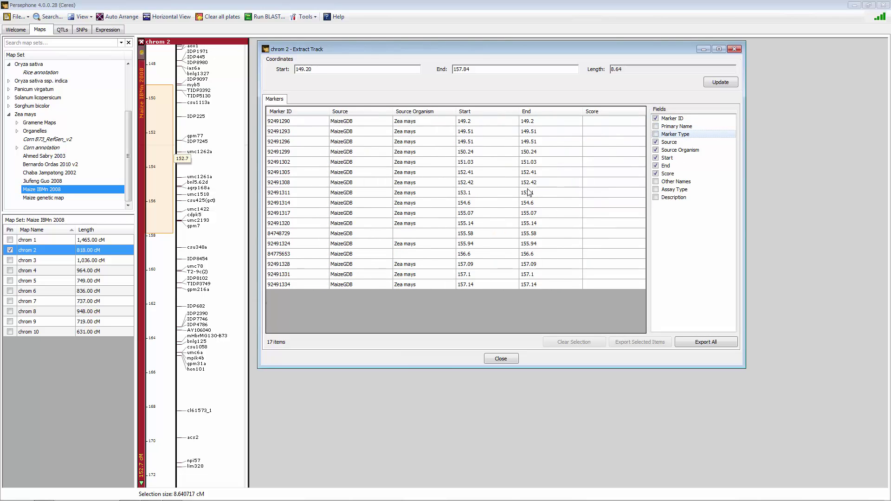
{"action": "left_click", "coordinate": [501, 359]}
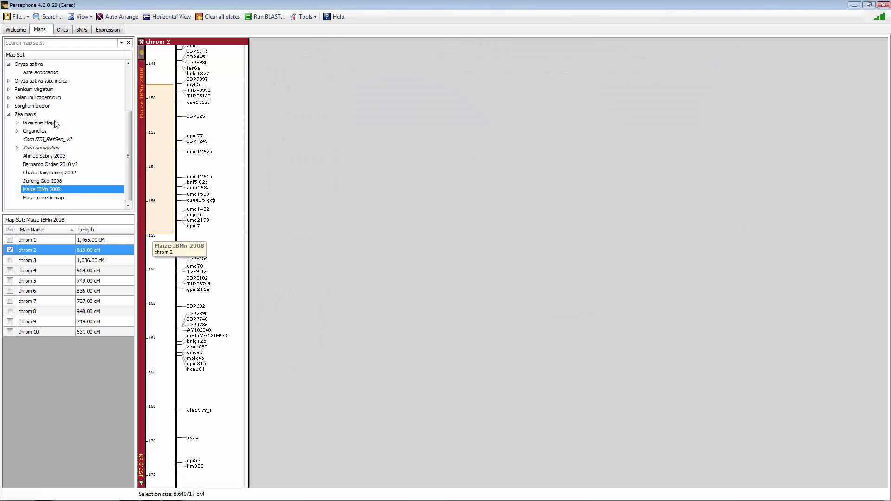